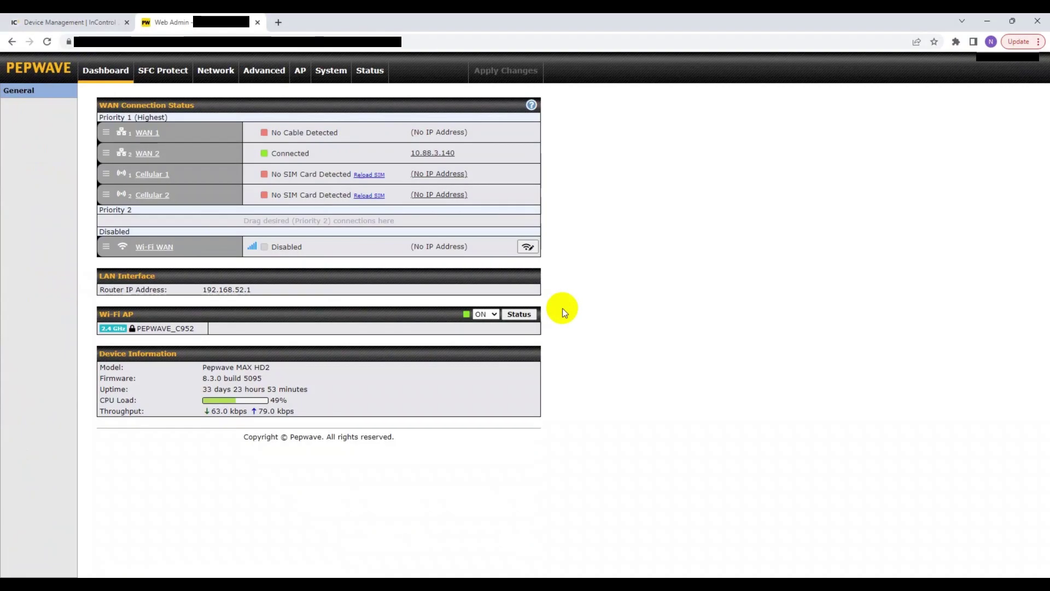
Step: Go to the Advanced section to reach the Firewall Access Rules page
{"action": "left_click", "coordinate": [493, 294]}
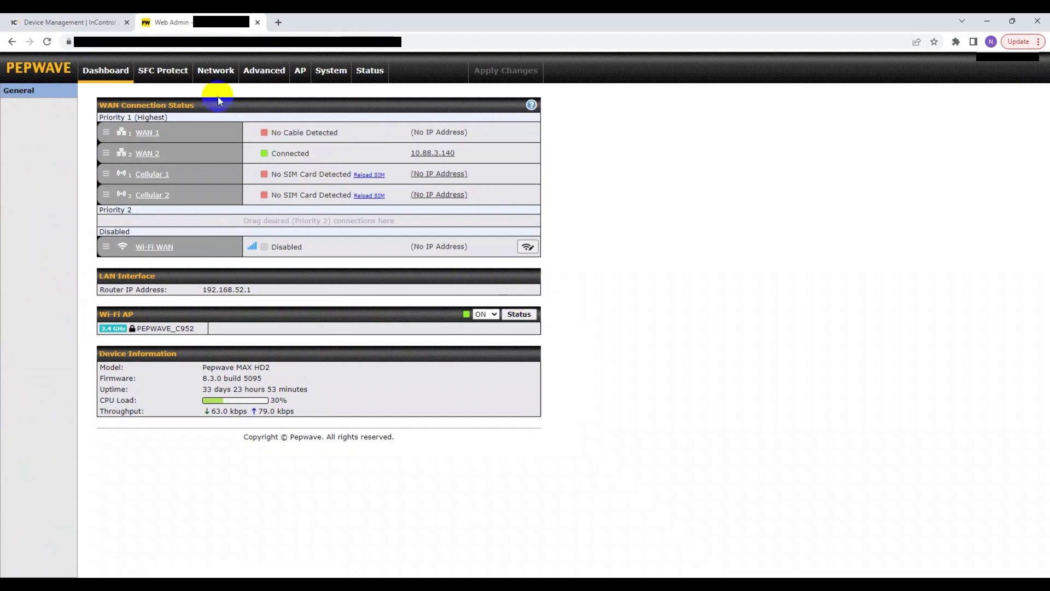
{"action": "left_click", "coordinate": [270, 82]}
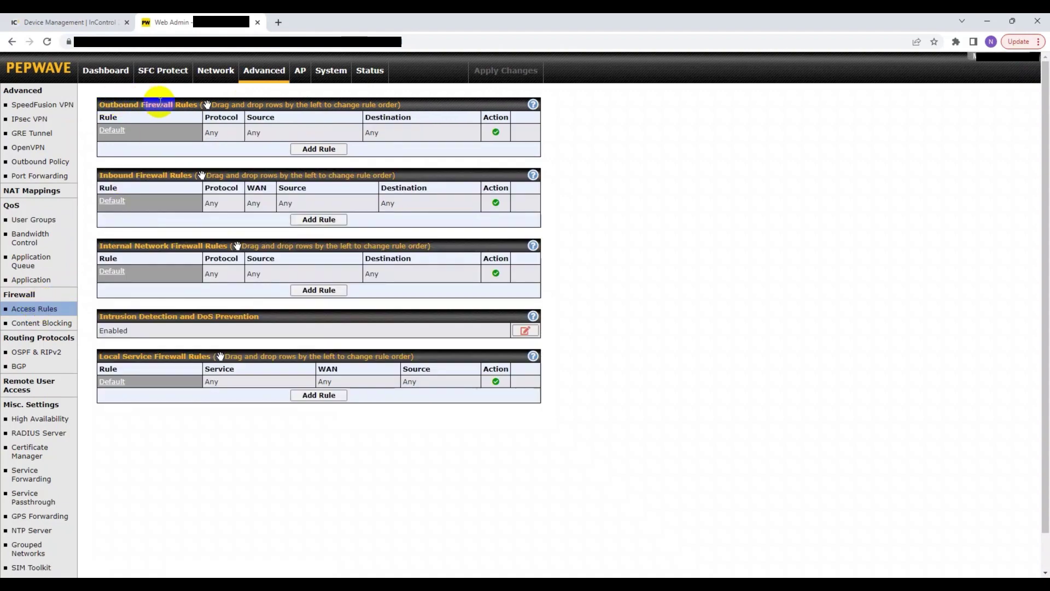
Step: Start a new outbound firewall rule named 'block - internet'
{"action": "left_click", "coordinate": [308, 150]}
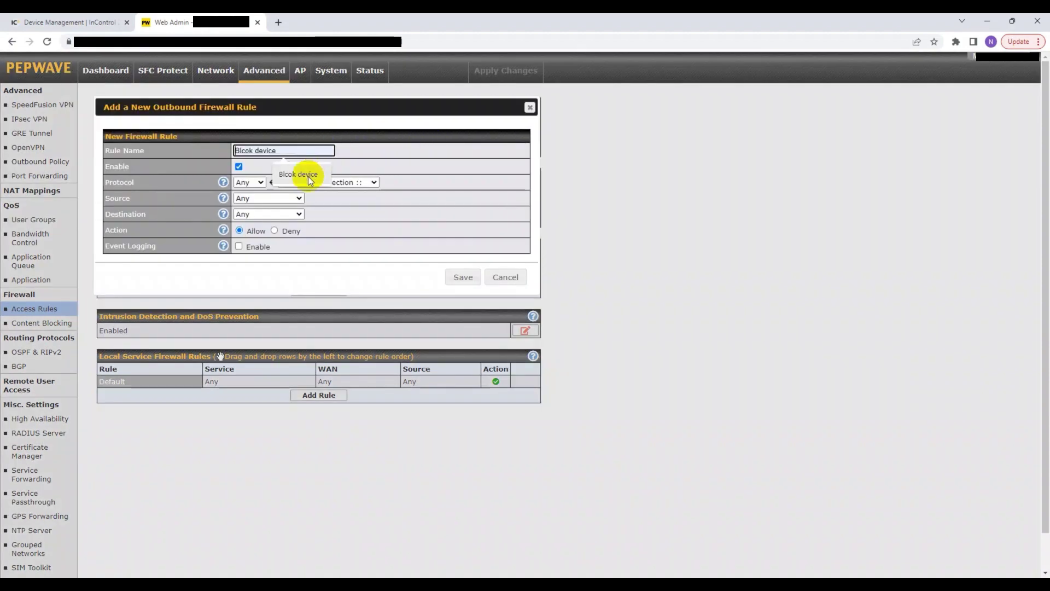
{"action": "left_click", "coordinate": [343, 153]}
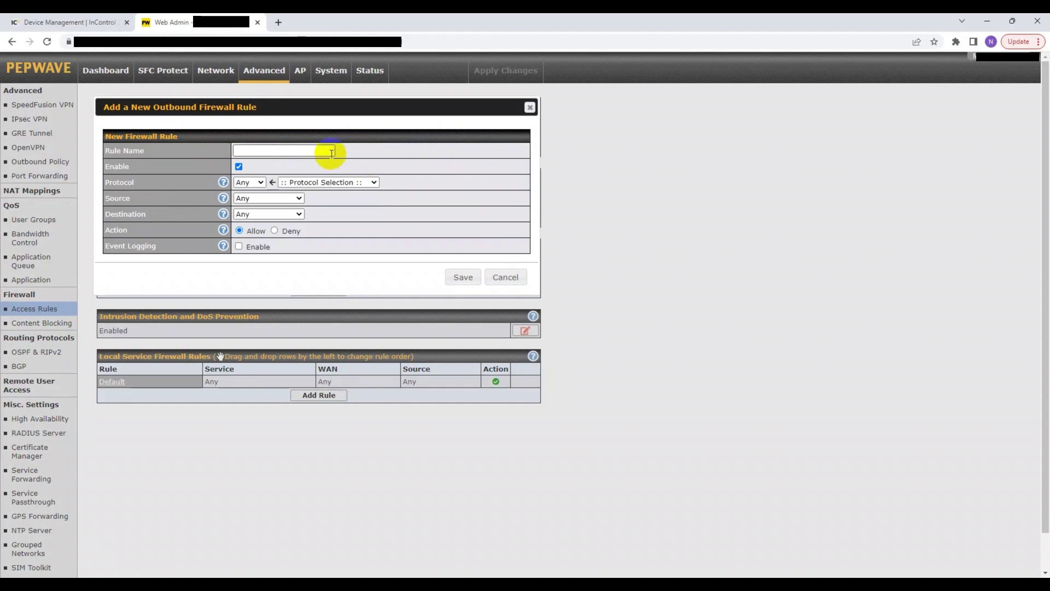
{"action": "left_click", "coordinate": [332, 153]}
{"action": "type", "text": "block - internet"}
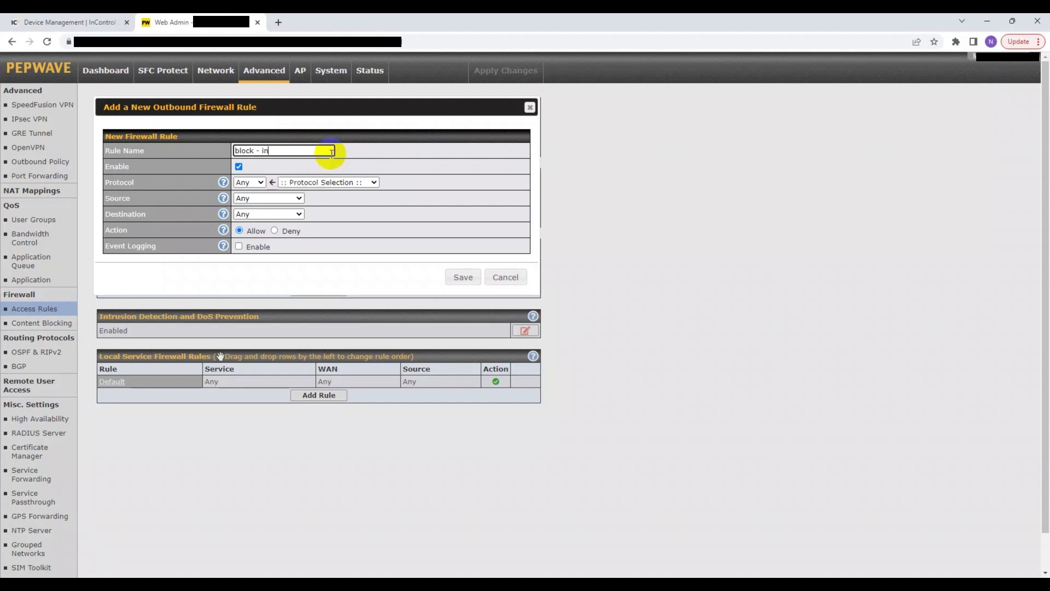
Step: Set the outbound rule's source type to MAC Address
{"action": "left_click", "coordinate": [249, 183]}
{"action": "left_click", "coordinate": [251, 186]}
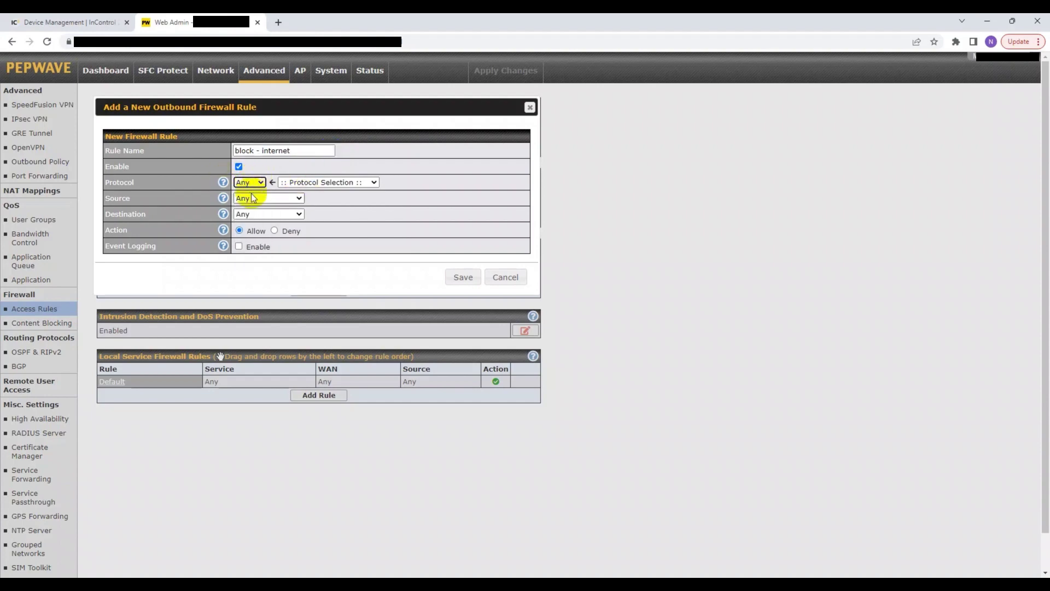
{"action": "left_click", "coordinate": [253, 199]}
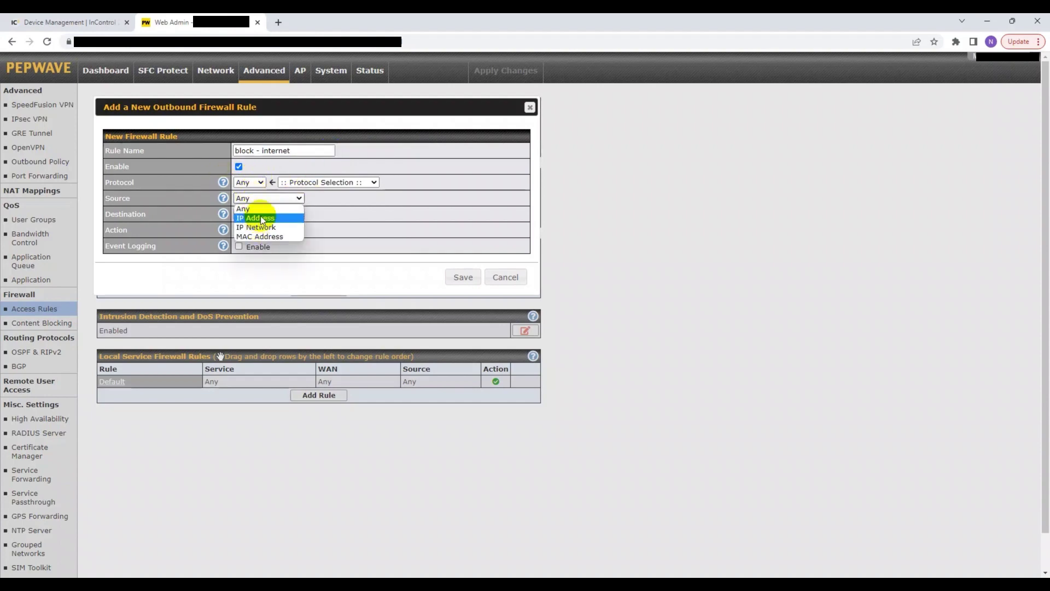
{"action": "left_click", "coordinate": [324, 220]}
{"action": "left_click", "coordinate": [274, 215]}
{"action": "left_click", "coordinate": [331, 221]}
{"action": "left_click", "coordinate": [273, 200]}
{"action": "left_click", "coordinate": [273, 219]}
{"action": "left_click", "coordinate": [272, 199]}
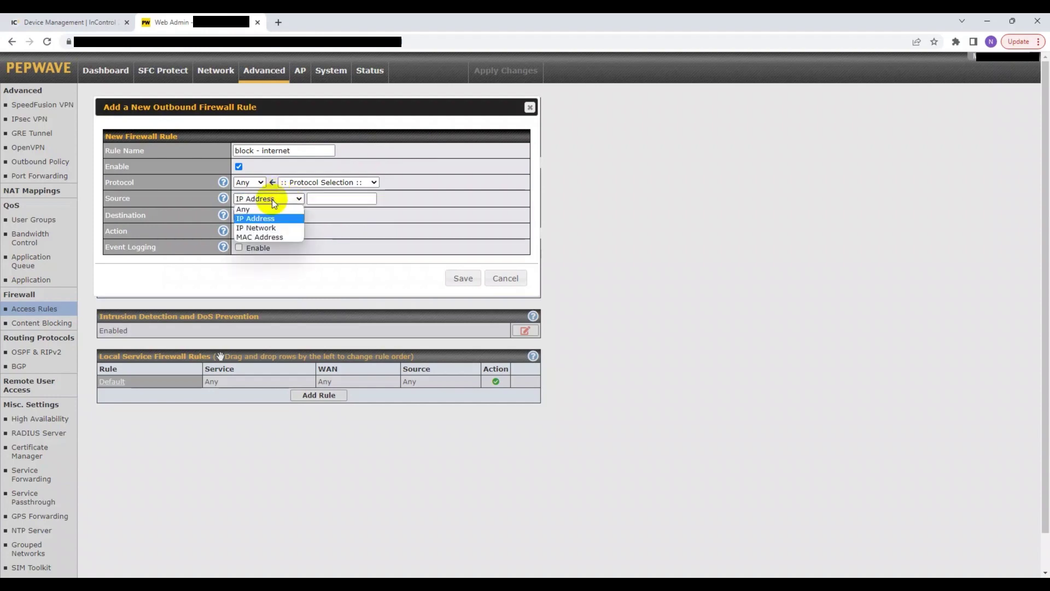
{"action": "left_click", "coordinate": [273, 235]}
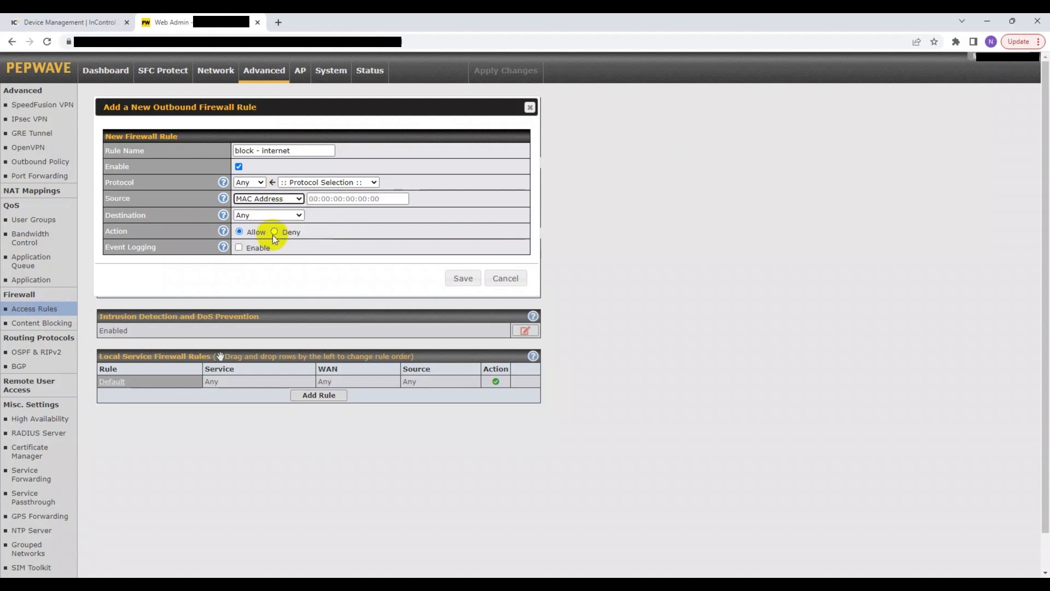
{"action": "left_click", "coordinate": [357, 224]}
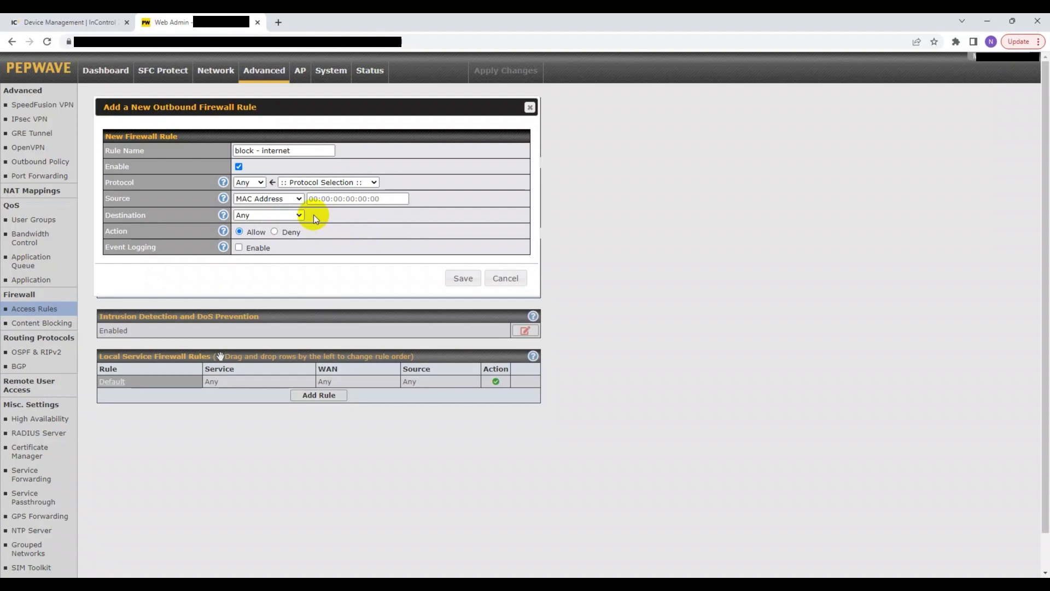
Step: Keep the destination as Any and set the rule action to Deny
{"action": "left_click", "coordinate": [293, 214]}
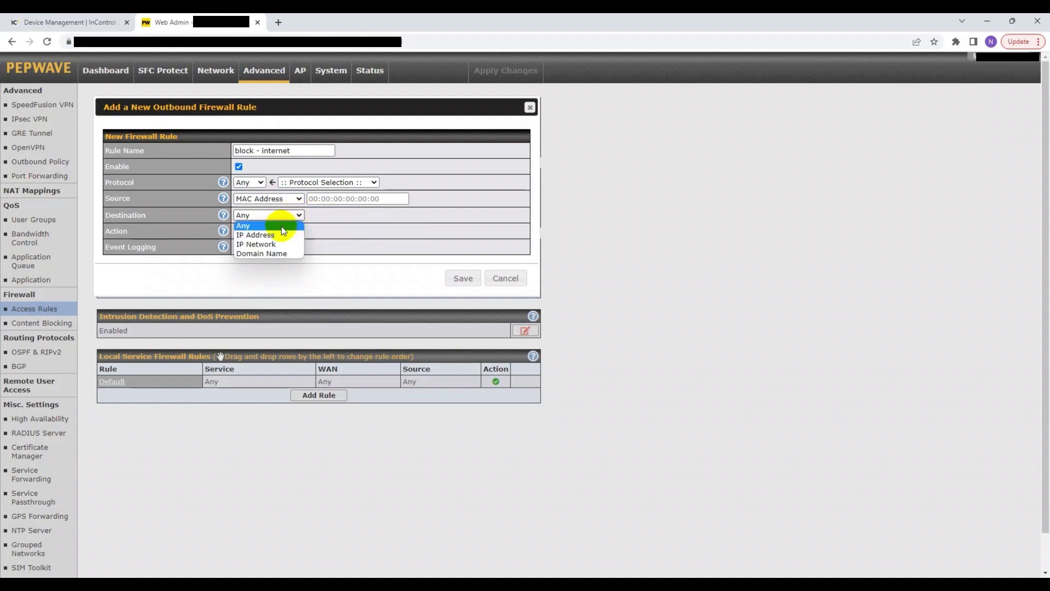
{"action": "left_click", "coordinate": [284, 226]}
{"action": "left_click", "coordinate": [322, 215]}
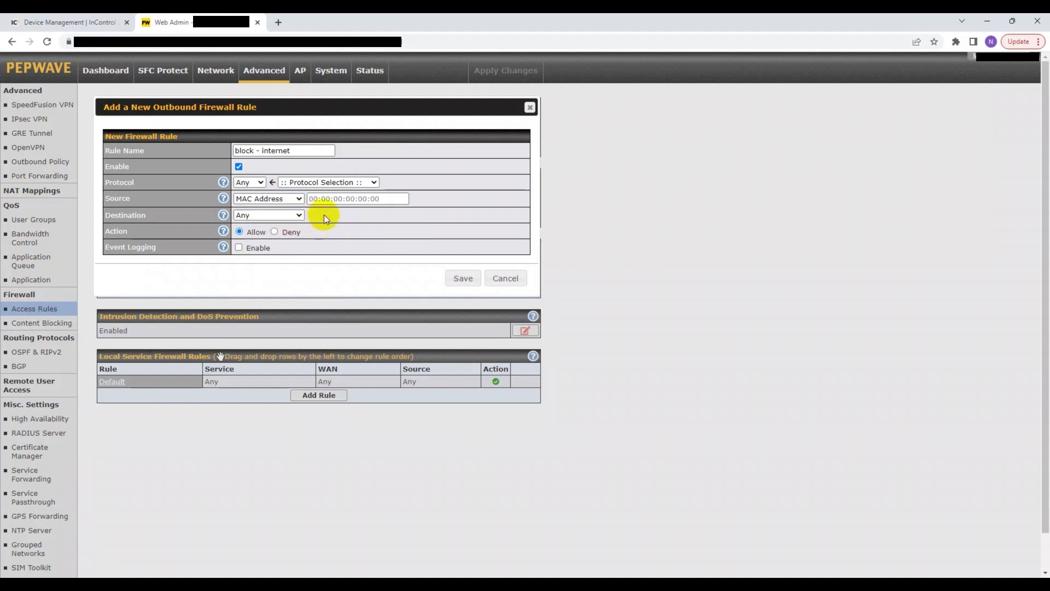
{"action": "left_click", "coordinate": [275, 232]}
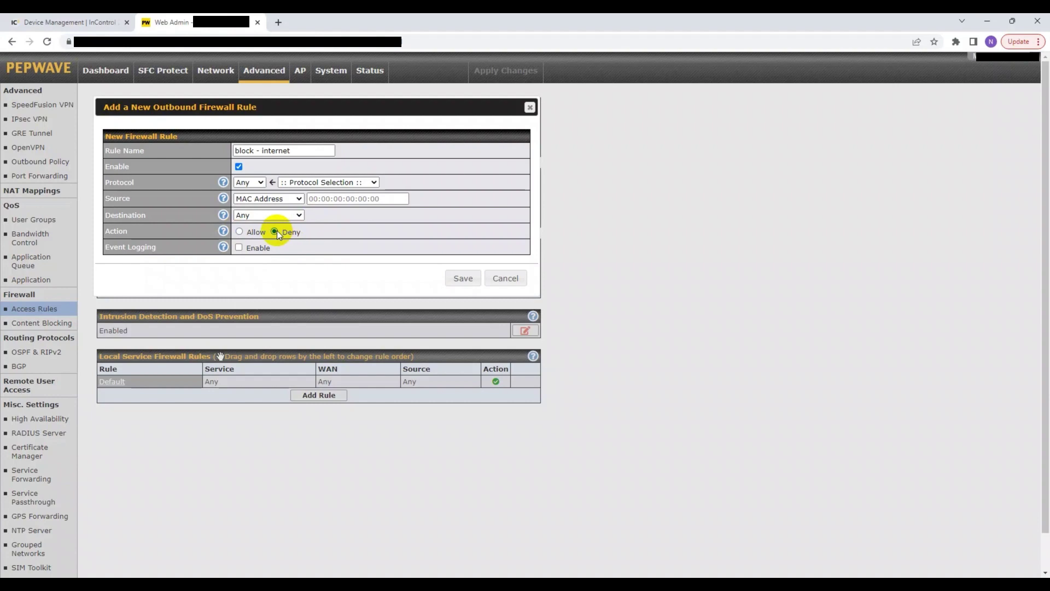
Step: Close the outbound rule form and discard a new inbound rule without adding it
{"action": "left_click", "coordinate": [485, 280]}
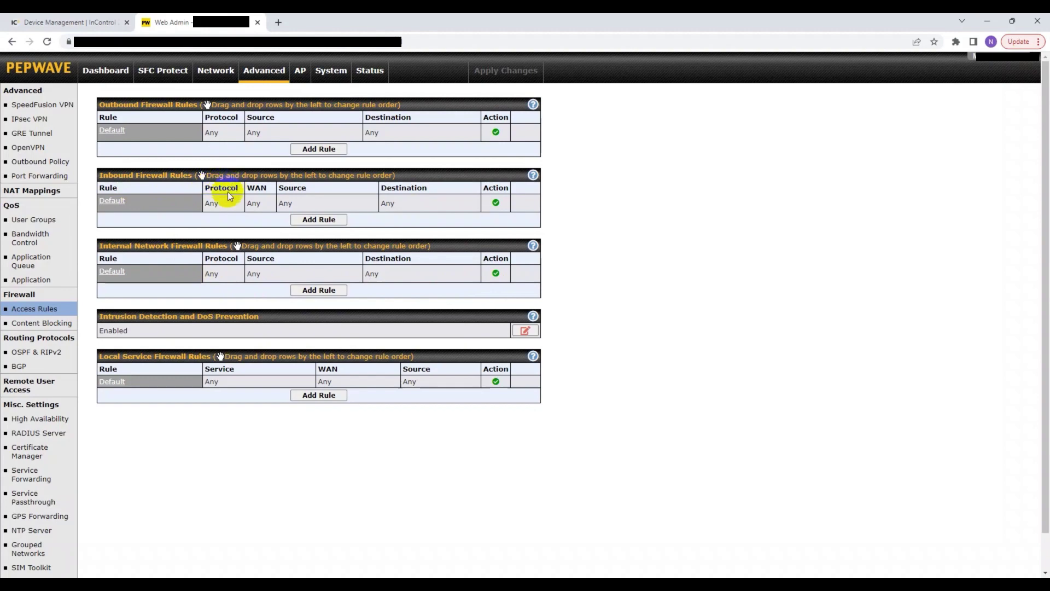
{"action": "left_click", "coordinate": [319, 220]}
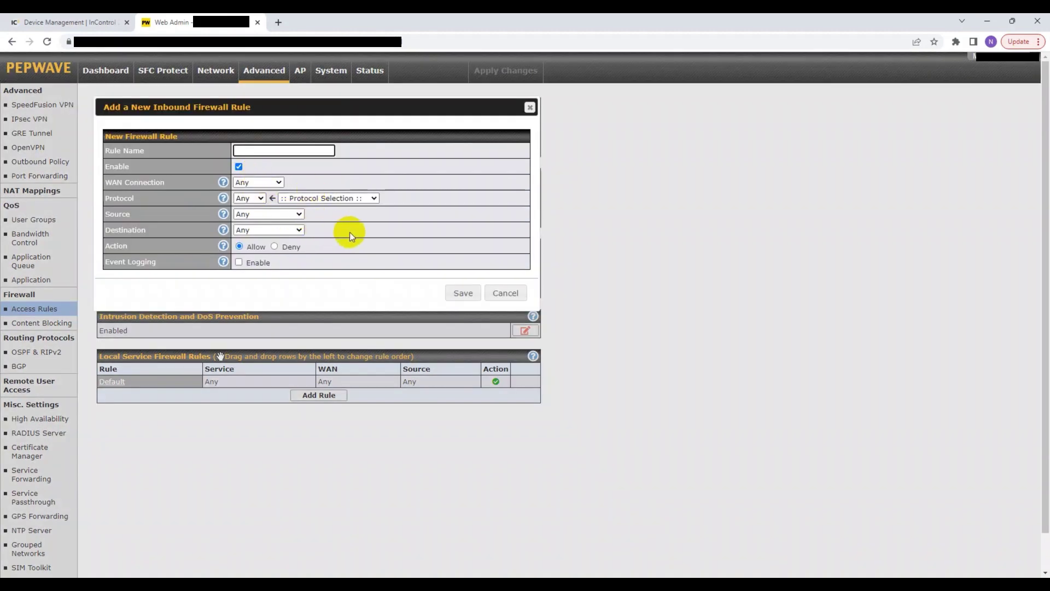
{"action": "left_click", "coordinate": [500, 292]}
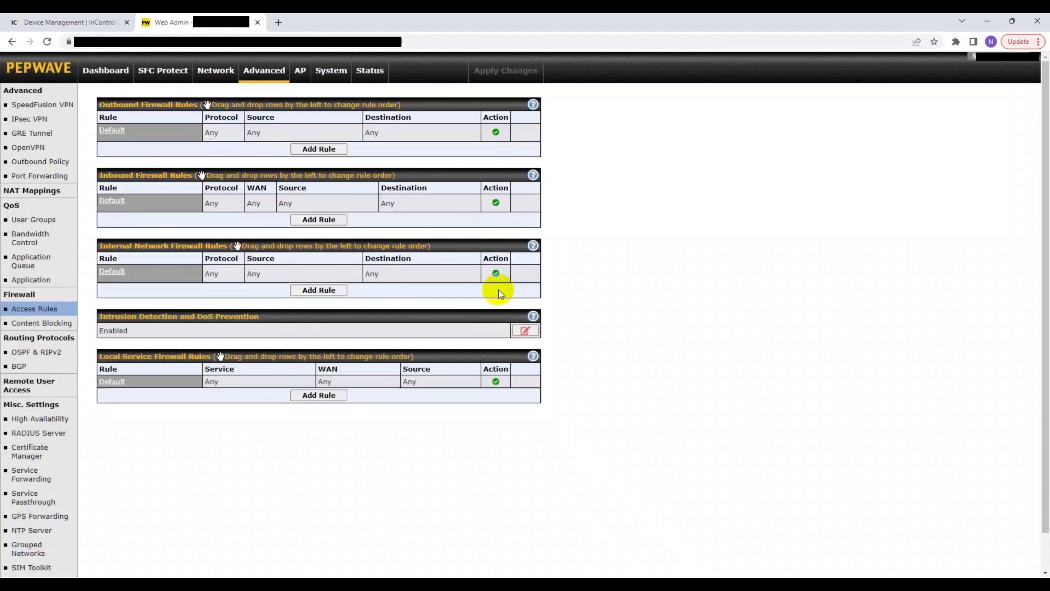
Step: Change the inbound Default rule policy to Deny and save it
{"action": "left_click", "coordinate": [112, 202]}
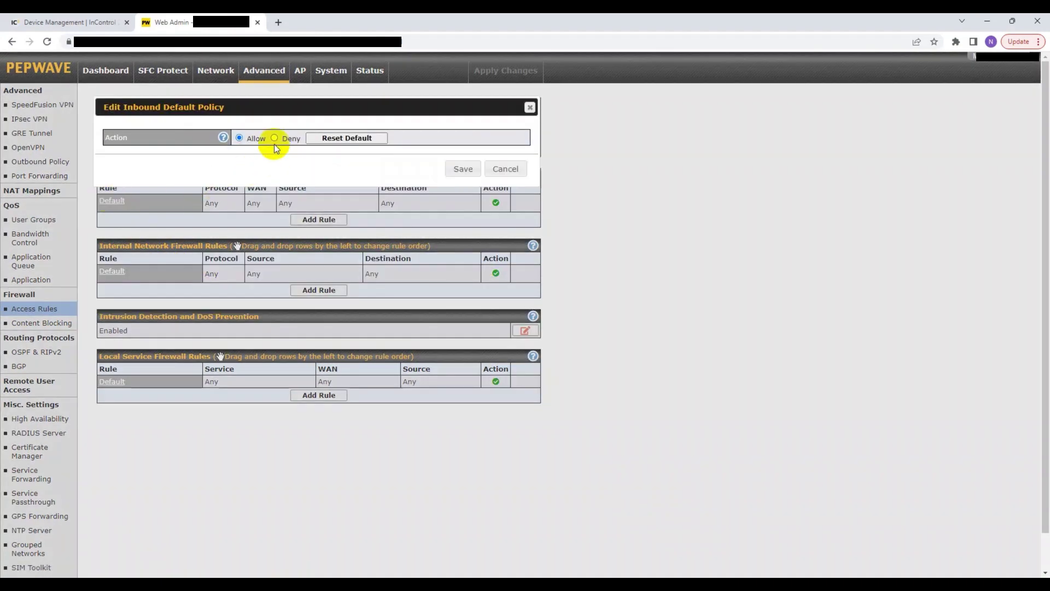
{"action": "left_click", "coordinate": [275, 138]}
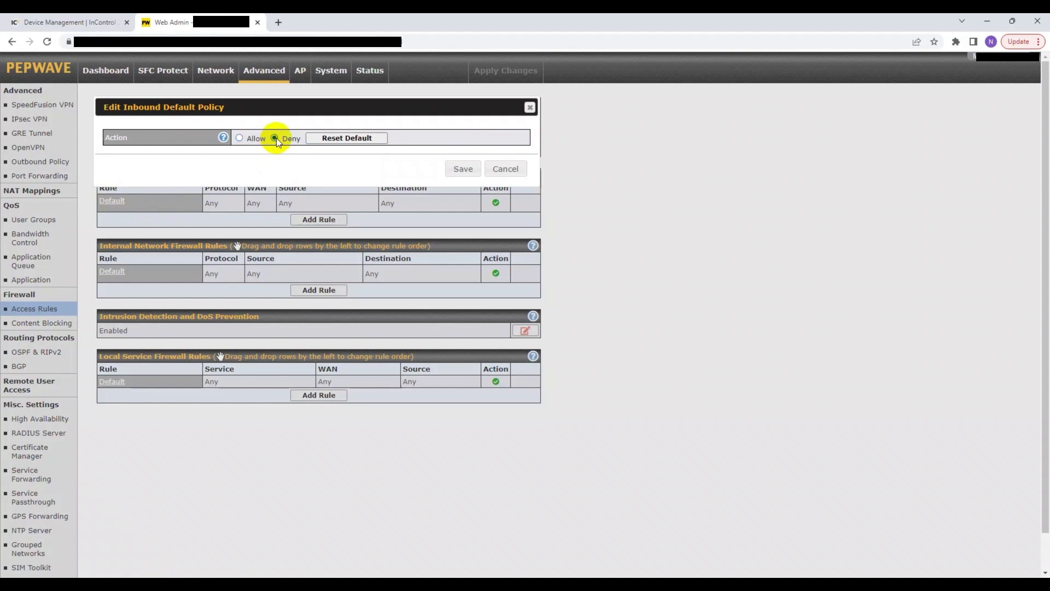
{"action": "left_click", "coordinate": [470, 173]}
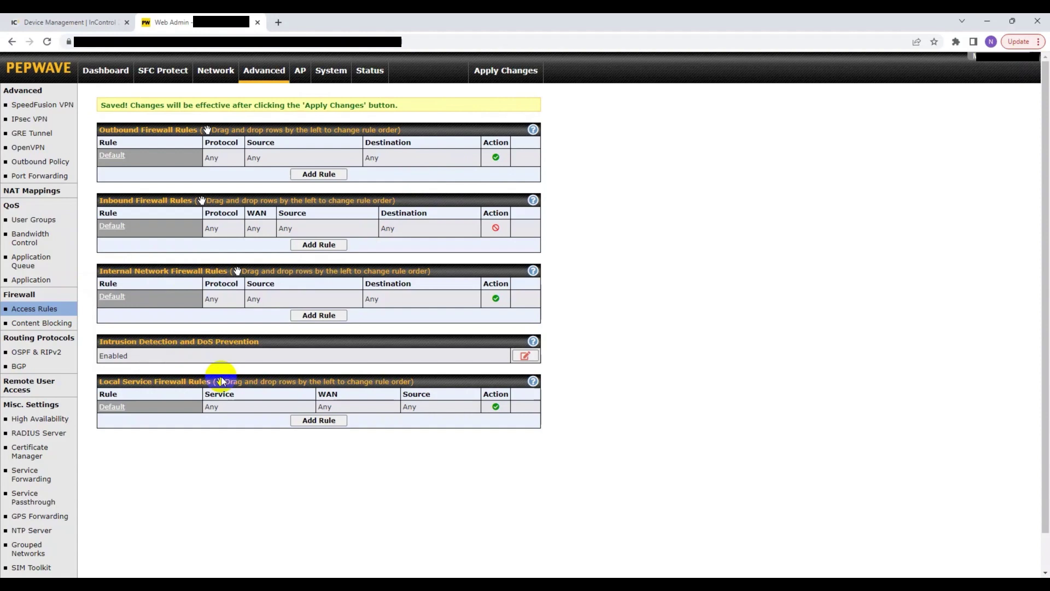
Step: Tick Enable for Intrusion Detection and DoS Prevention and save the setting
{"action": "left_click_drag", "start_coordinate": [106, 342], "coordinate": [262, 345]}
{"action": "left_click", "coordinate": [263, 345]}
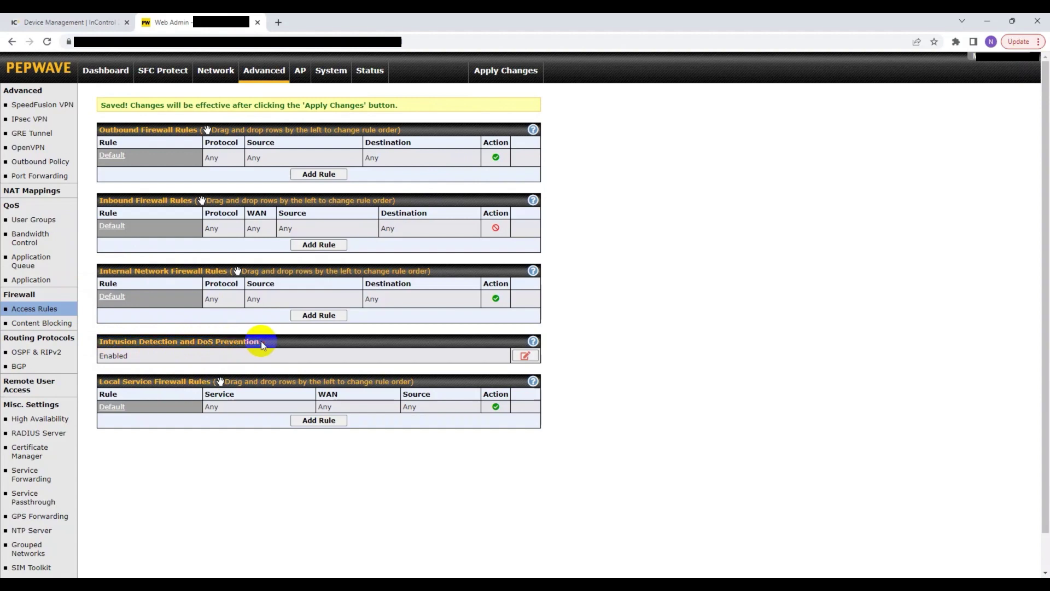
{"action": "left_click", "coordinate": [516, 354]}
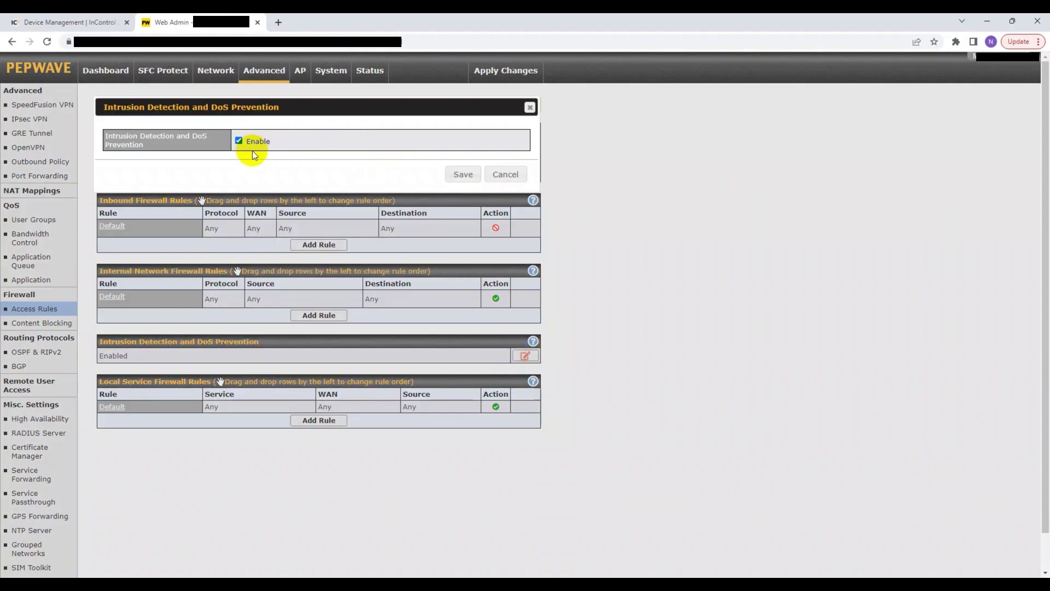
{"action": "left_click", "coordinate": [239, 141]}
{"action": "left_click", "coordinate": [239, 141]}
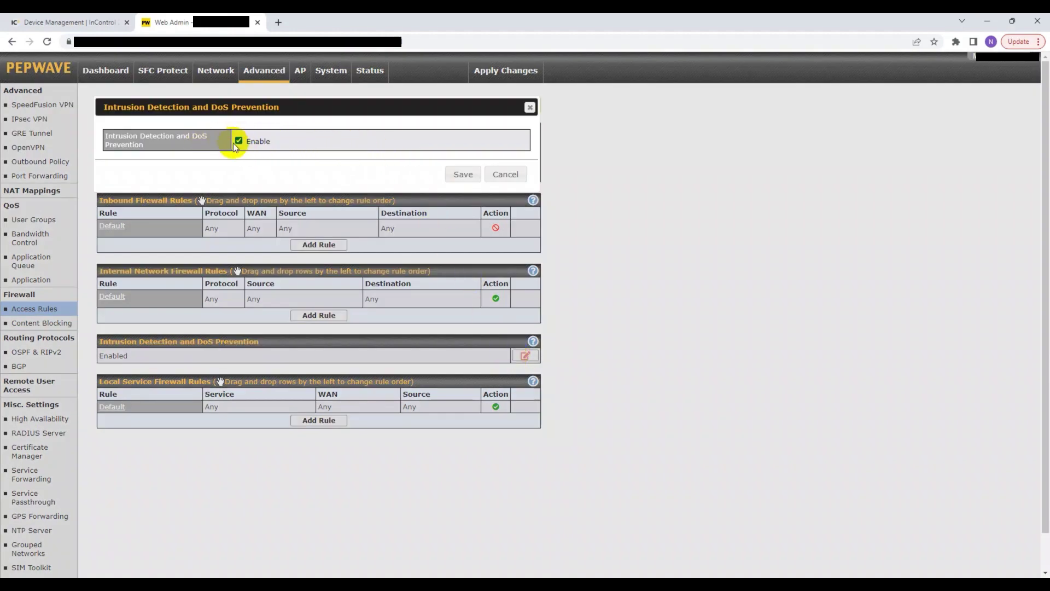
{"action": "left_click", "coordinate": [463, 175]}
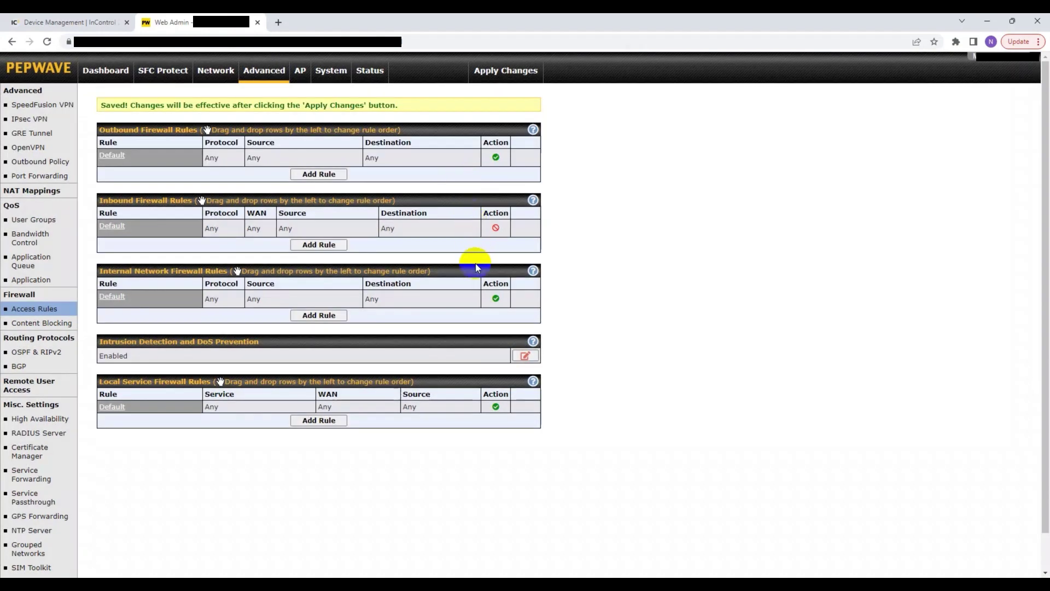
{"action": "scroll", "coordinate": [467, 319], "scroll_direction": "down", "scroll_amount": 1}
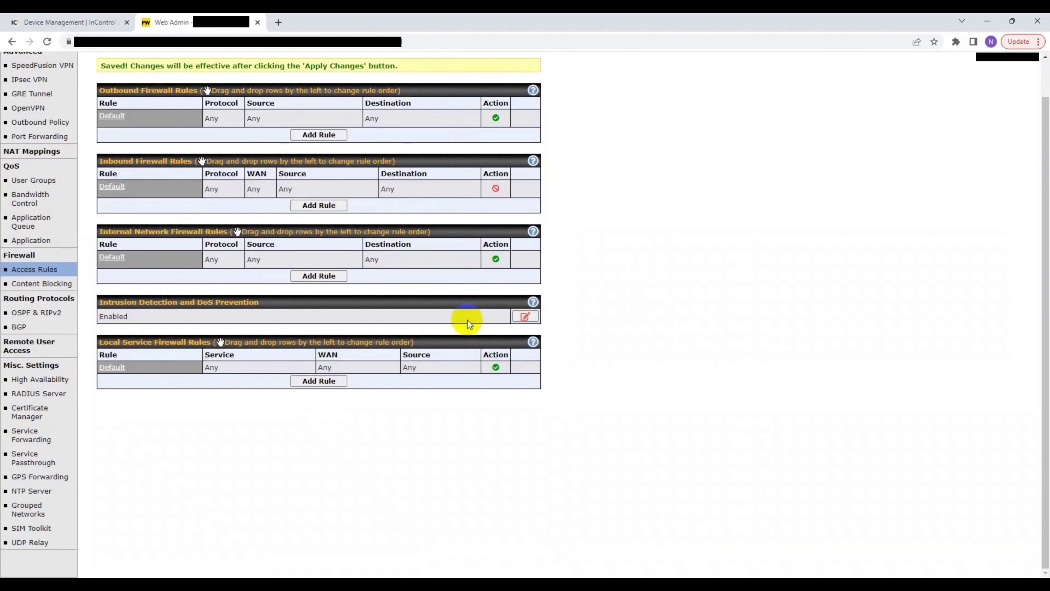